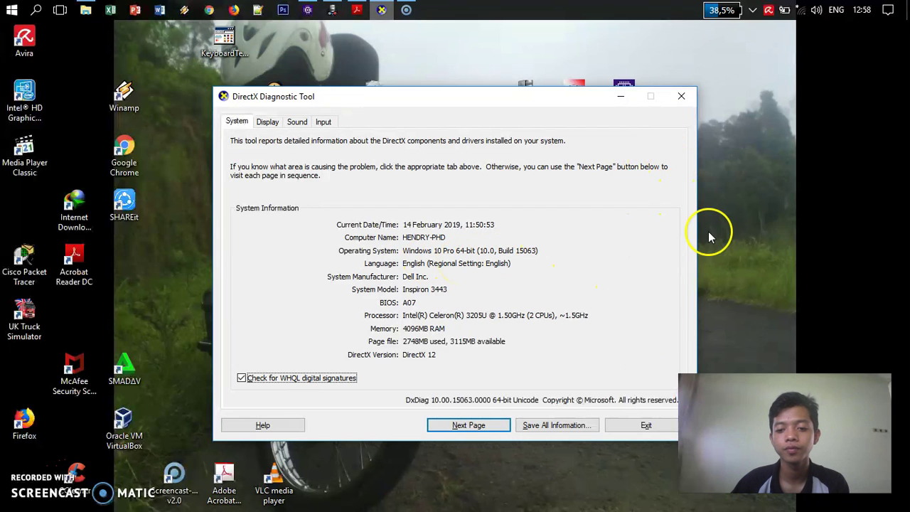
# Close the DirectX Diagnostic Tool and refresh the desktop.
pyautogui.click(680, 98)
pyautogui.rightClick(464, 183)
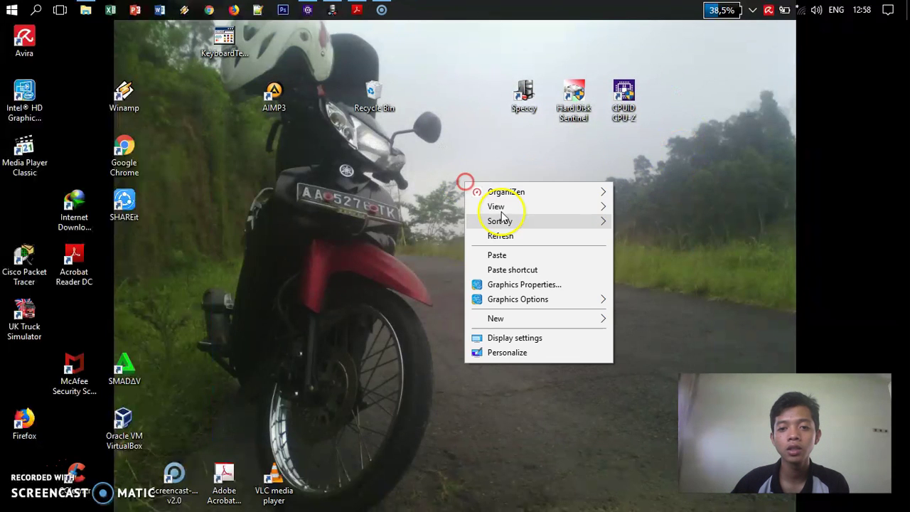
pyautogui.click(506, 233)
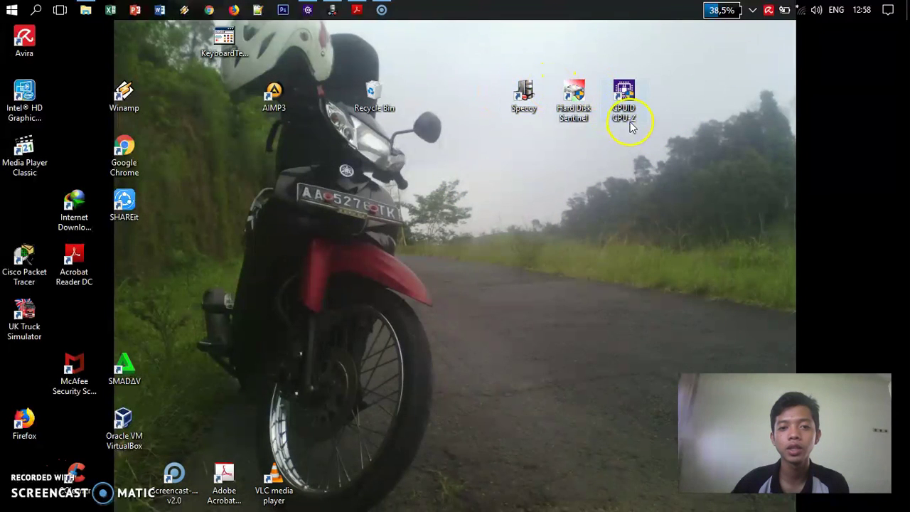
# Open CPU-Z, review its processor, memory, graphics and mainboard details, and minimize it.
pyautogui.doubleClick(618, 96)
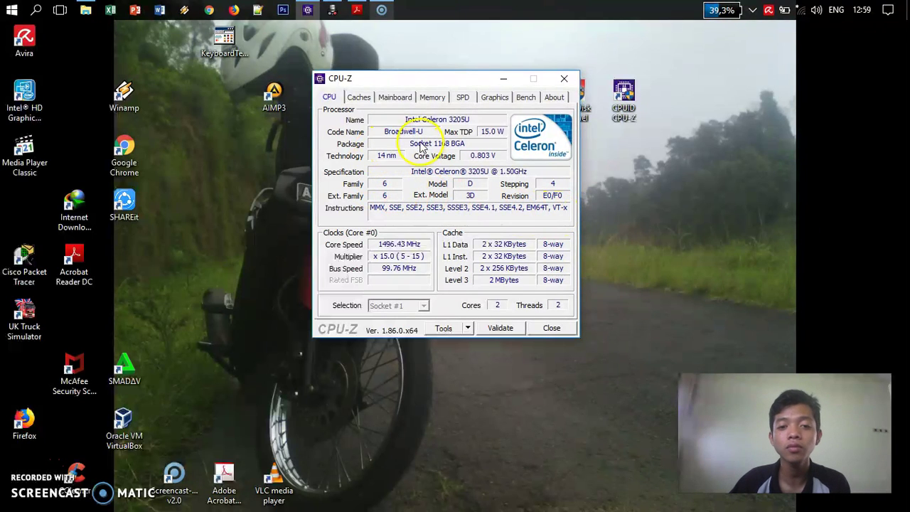
pyautogui.click(434, 97)
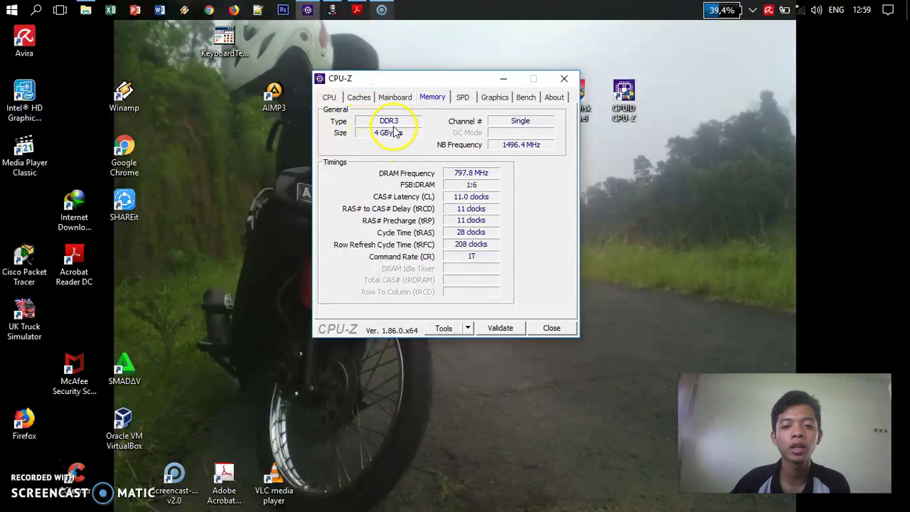
pyautogui.click(490, 100)
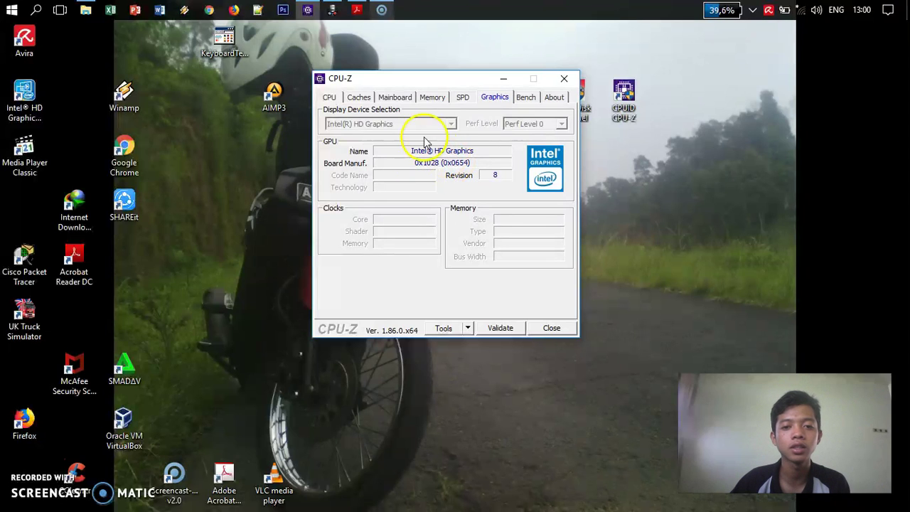
pyautogui.click(395, 98)
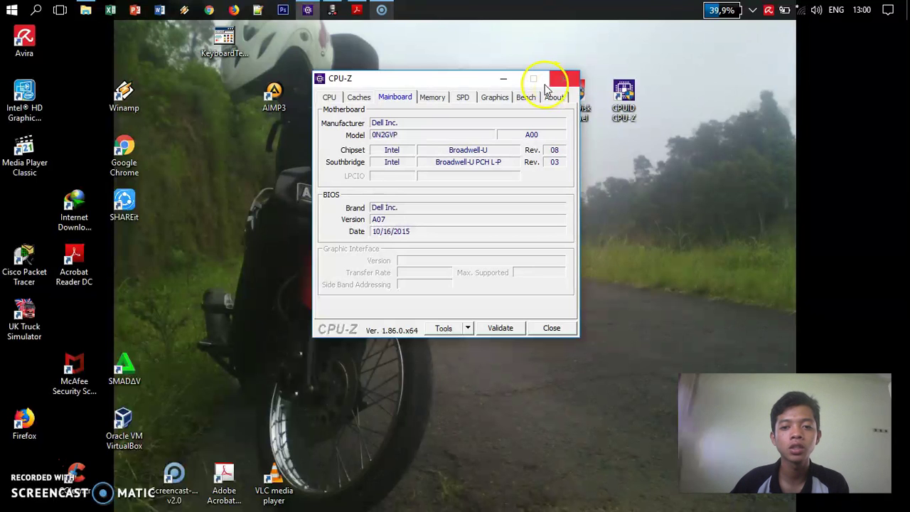
pyautogui.click(503, 80)
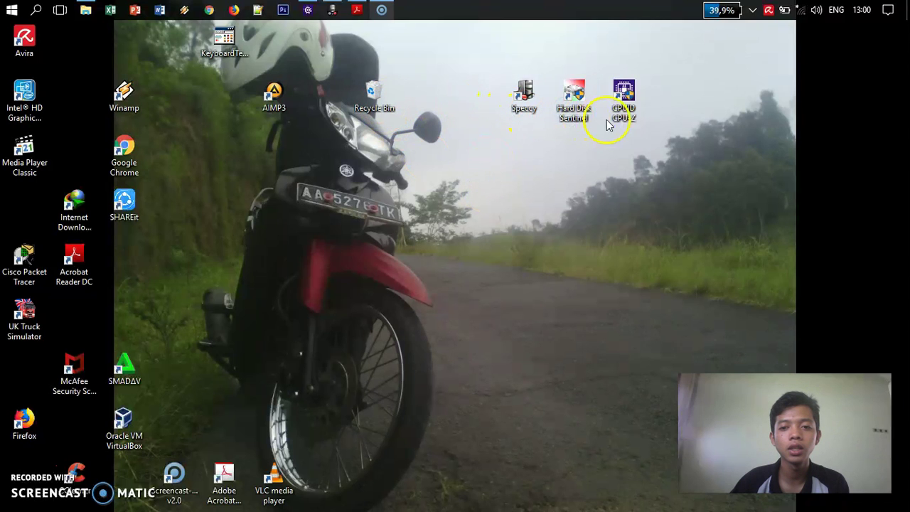
# Switch to Speccy and examine the hardware summary and the operating system details, highlighting the Windows installation date.
pyautogui.click(331, 10)
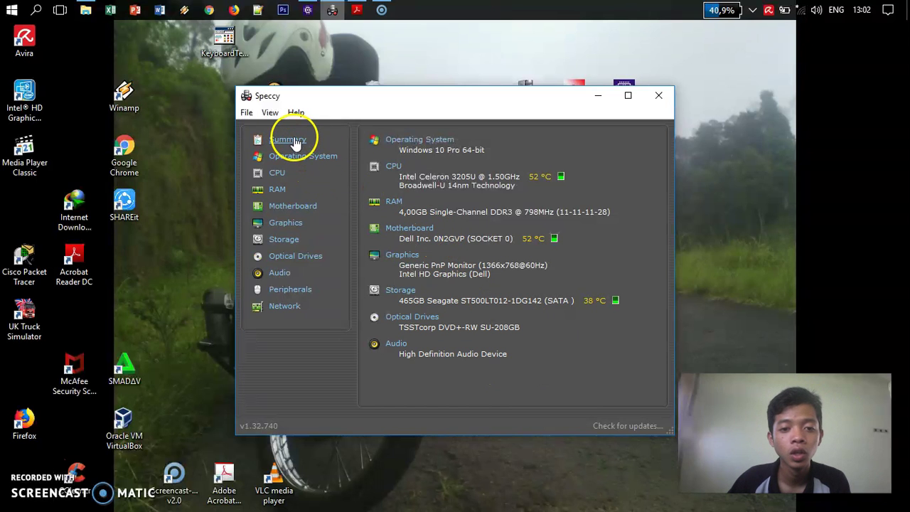
pyautogui.click(313, 159)
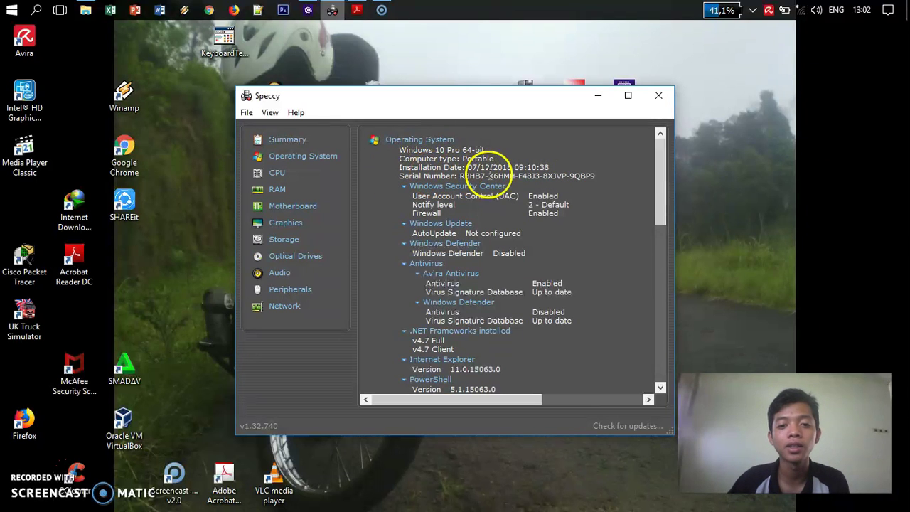
pyautogui.moveTo(399, 167); pyautogui.dragTo(558, 163)
pyautogui.click(547, 165)
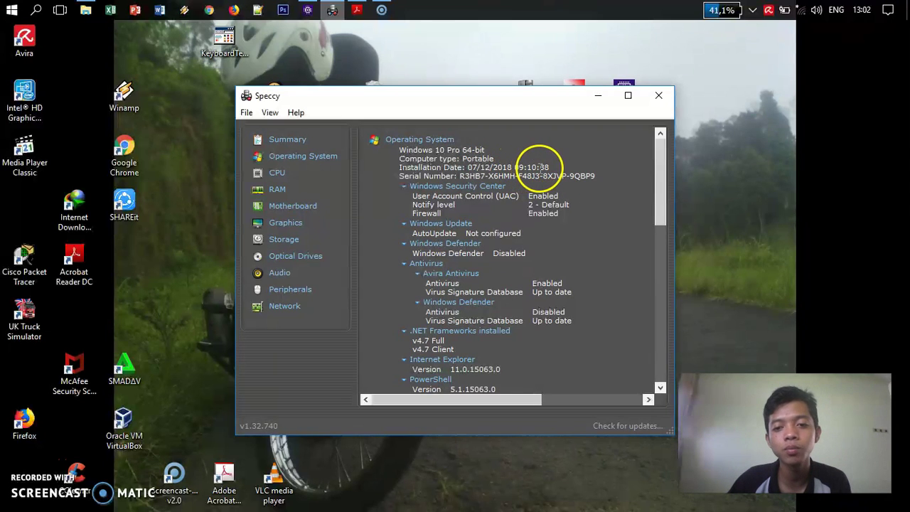
pyautogui.moveTo(396, 167); pyautogui.dragTo(595, 171)
pyautogui.click(471, 167)
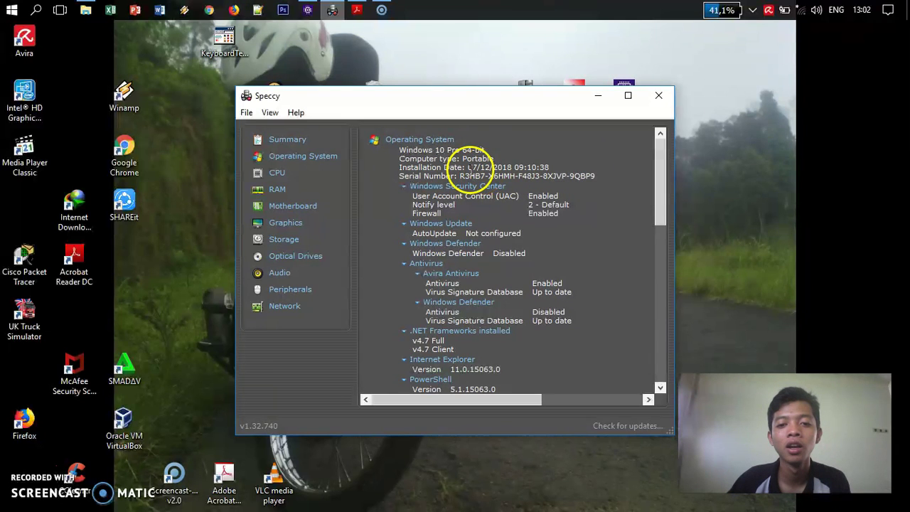
pyautogui.moveTo(553, 167); pyautogui.dragTo(442, 169)
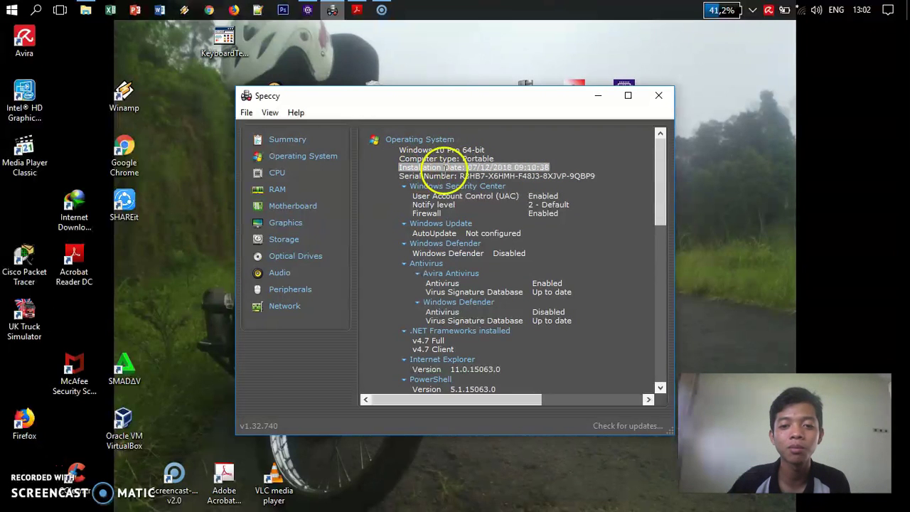
pyautogui.click(552, 182)
# Review the CPU specifications and the RAM details, checking each physical and virtual memory figure.
pyautogui.click(276, 173)
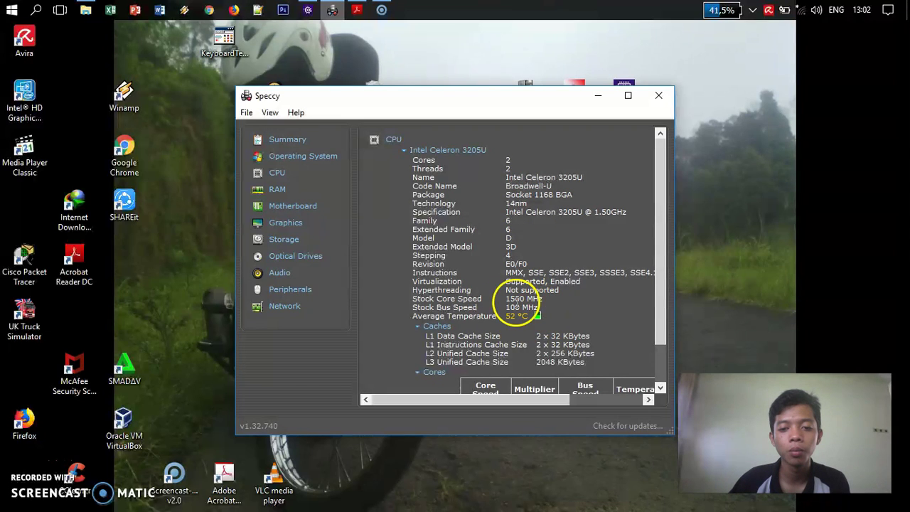
pyautogui.click(278, 191)
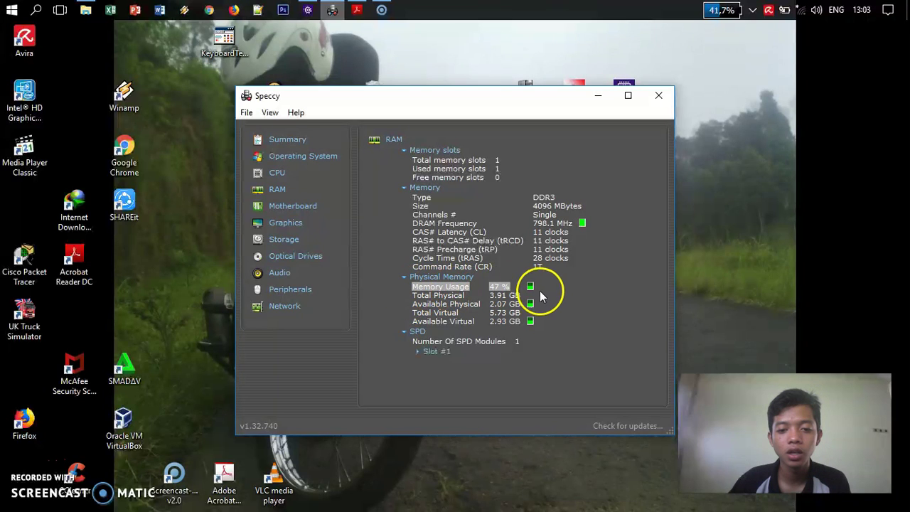
pyautogui.click(434, 295)
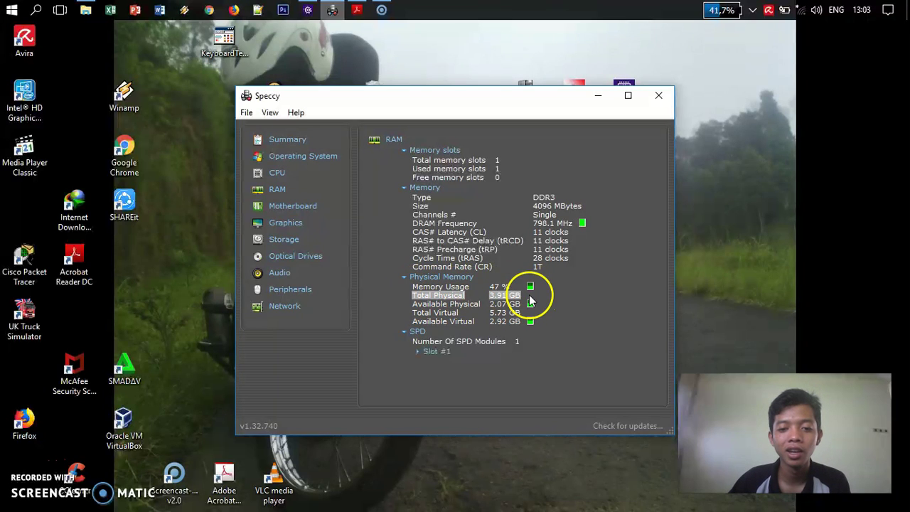
pyautogui.click(413, 304)
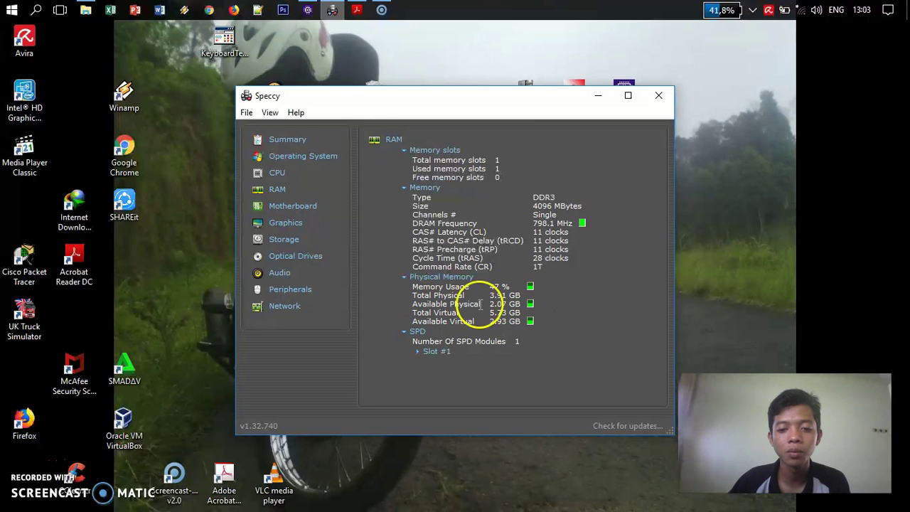
pyautogui.click(435, 313)
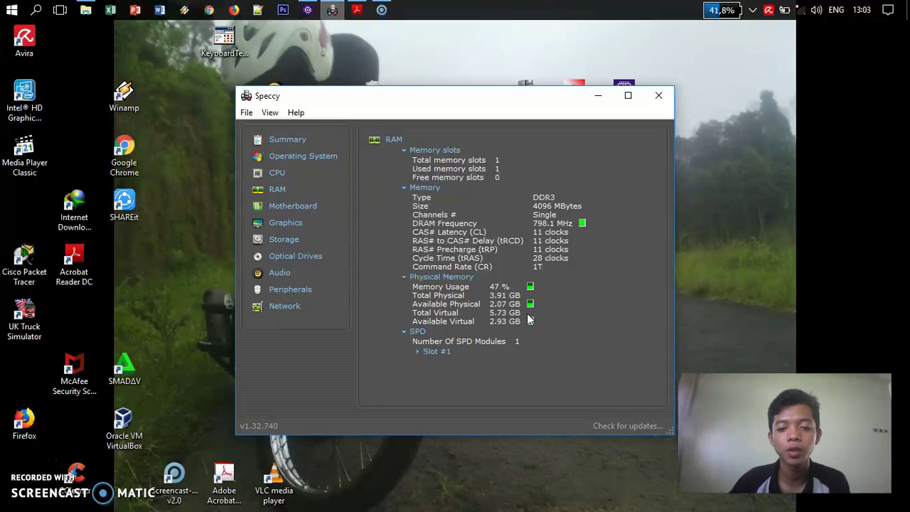
pyautogui.click(407, 320)
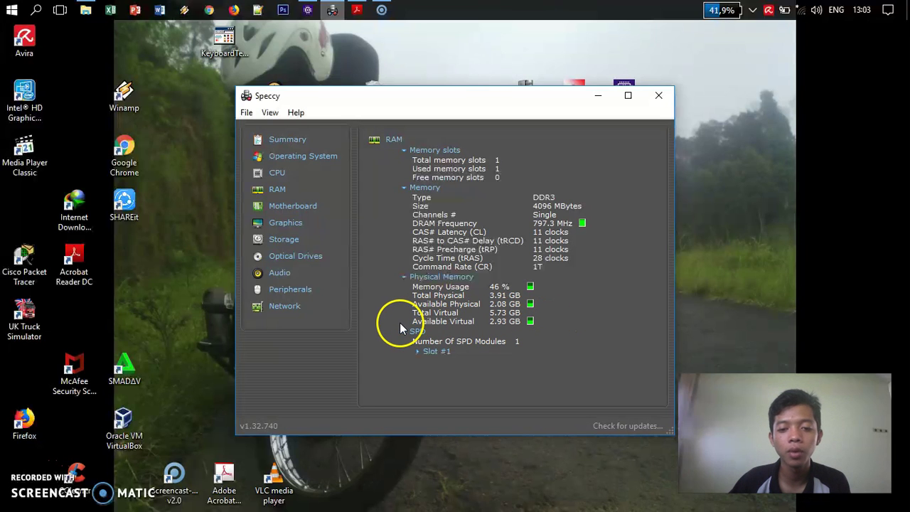
# Check the motherboard details, highlighting the model, and view the graphics and monitor information.
pyautogui.click(285, 212)
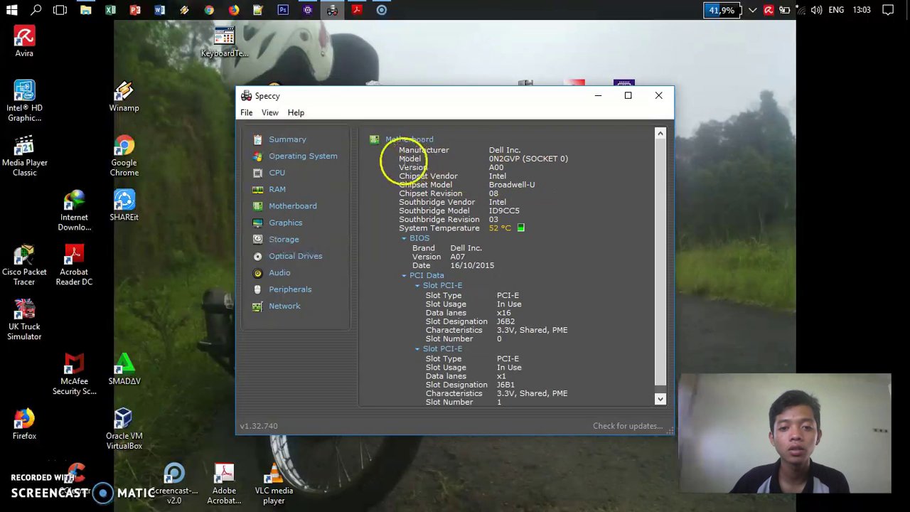
pyautogui.moveTo(399, 157); pyautogui.dragTo(559, 157)
pyautogui.click(498, 155)
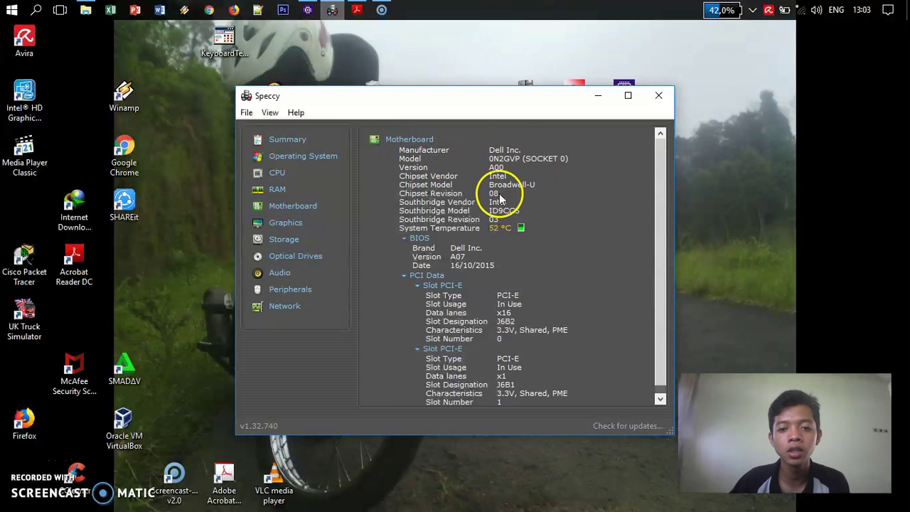
pyautogui.click(286, 223)
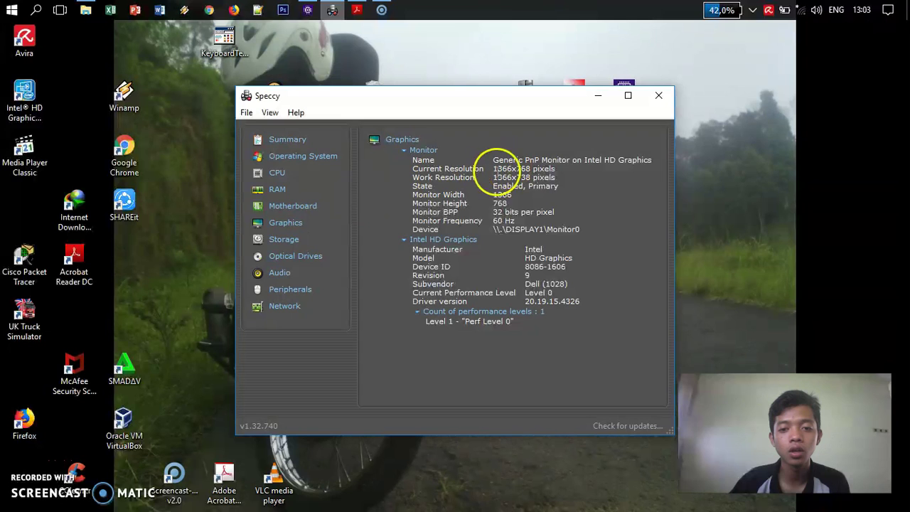
# Review the hard drive details under Storage and the optical drive information.
pyautogui.click(285, 241)
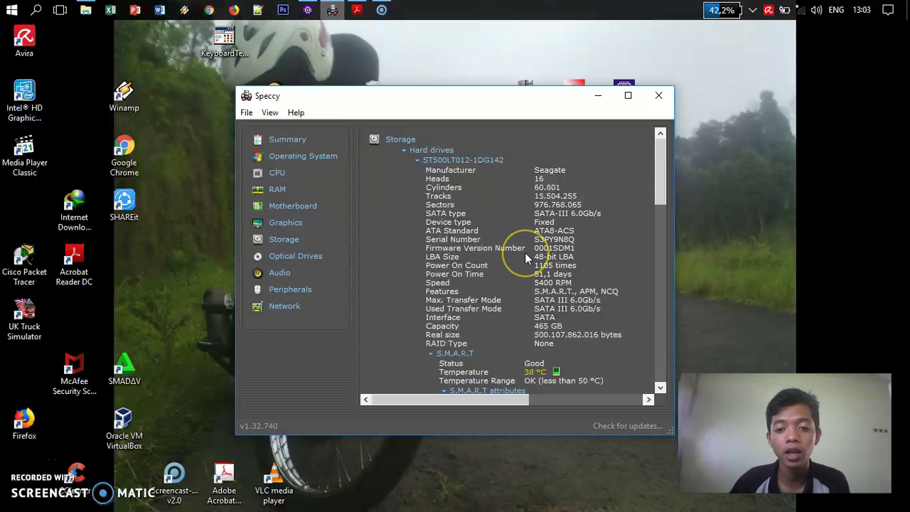
pyautogui.scroll(-1, 525, 253)
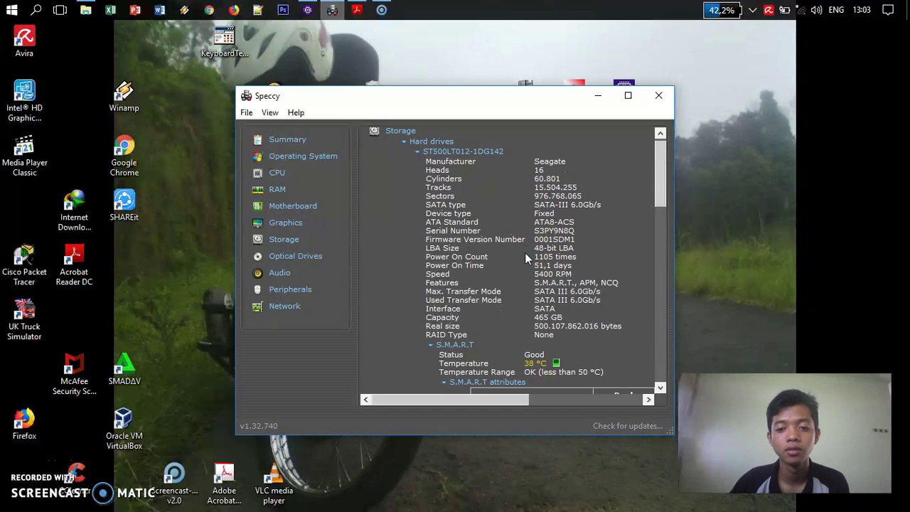
pyautogui.click(281, 275)
pyautogui.click(294, 257)
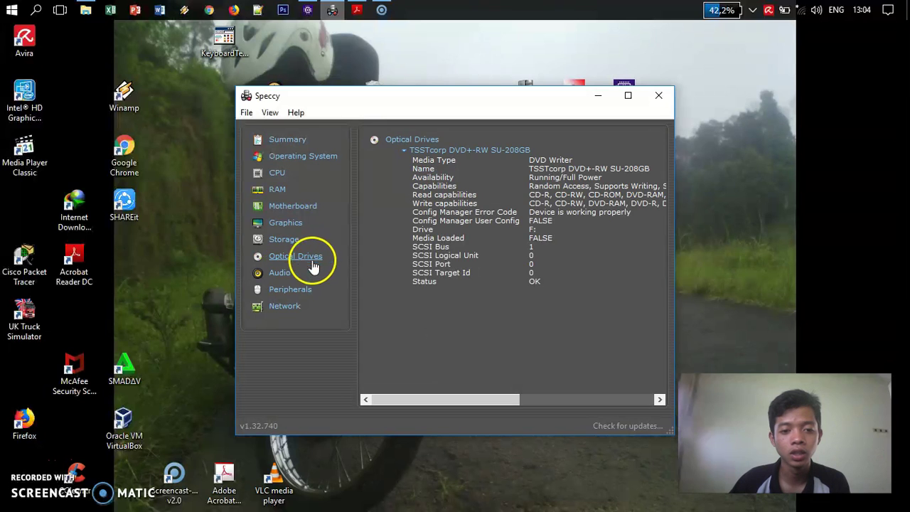
# Look through the peripherals and network information, including the Wi-Fi details, and close Speccy.
pyautogui.click(297, 290)
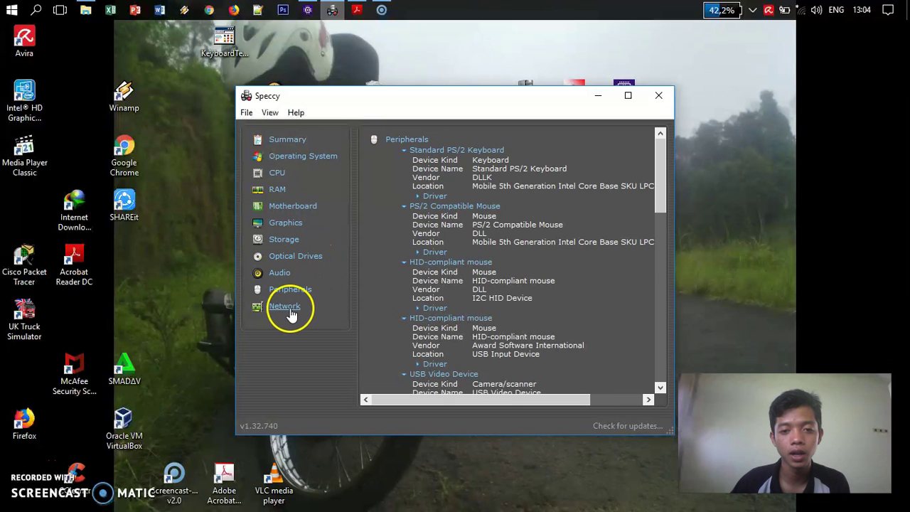
pyautogui.click(288, 307)
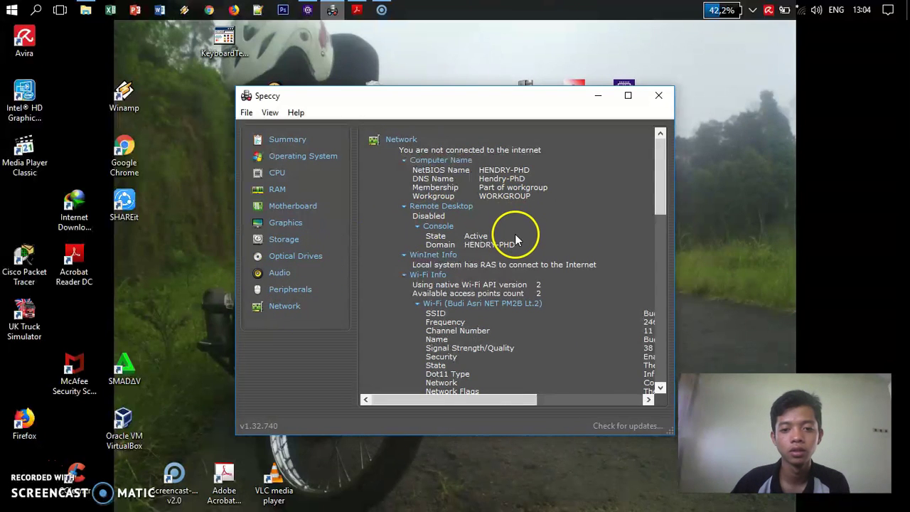
pyautogui.scroll(-2, 515, 236)
pyautogui.scroll(-4, 515, 245)
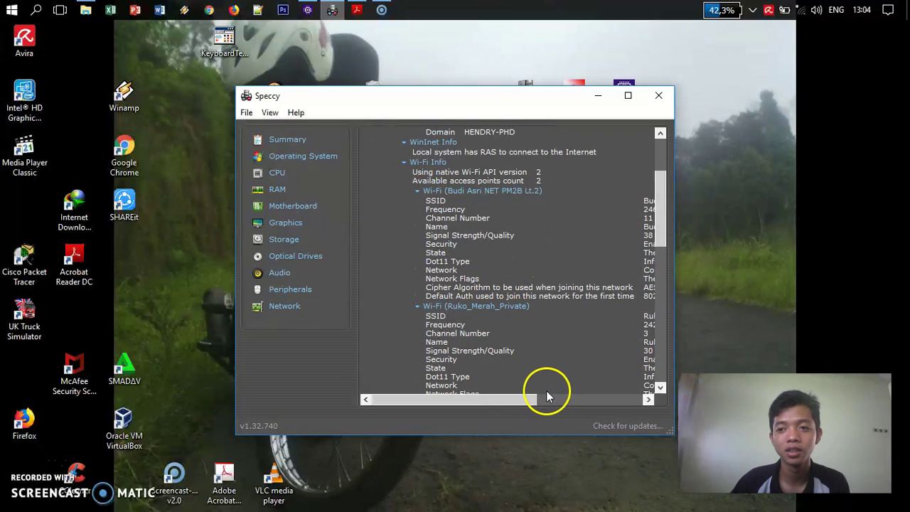
pyautogui.click(658, 97)
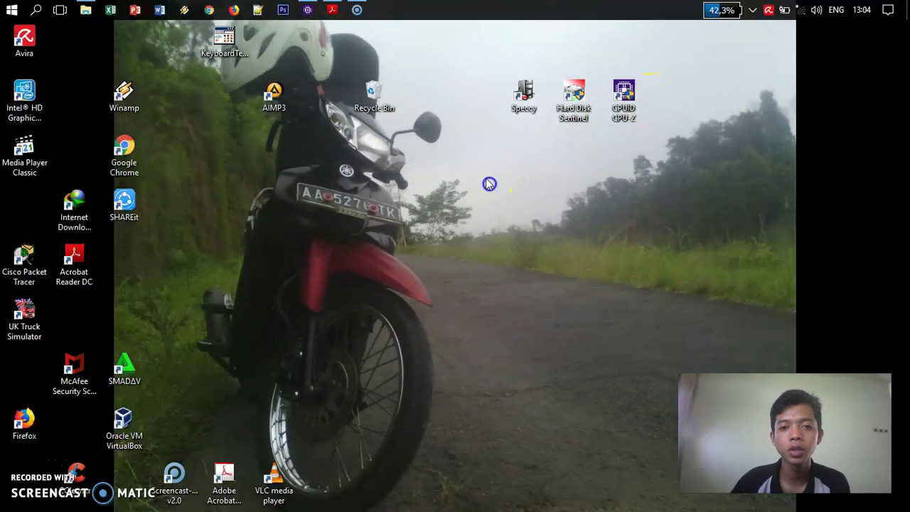
# Open Hard Disk Sentinel, inspect partitions C:, D: and E: and the physical disk's health overview, and close the program.
pyautogui.doubleClick(573, 91)
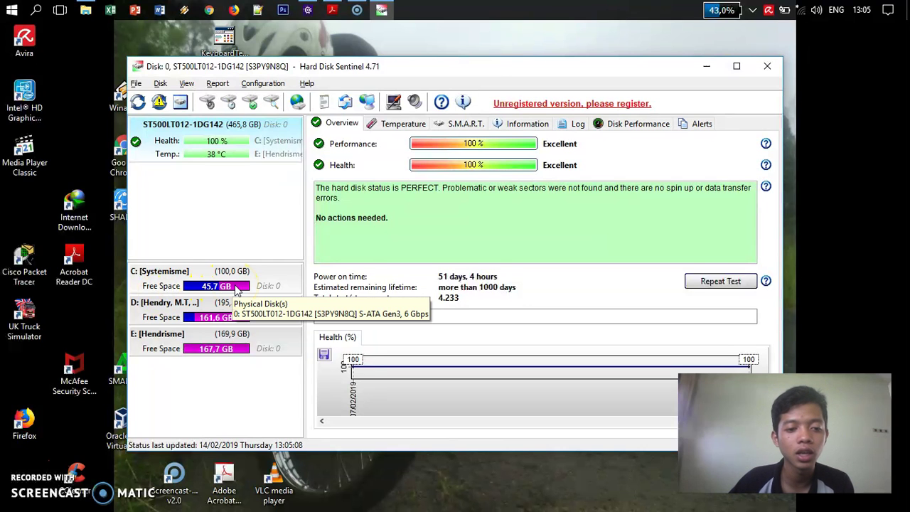
pyautogui.click(237, 290)
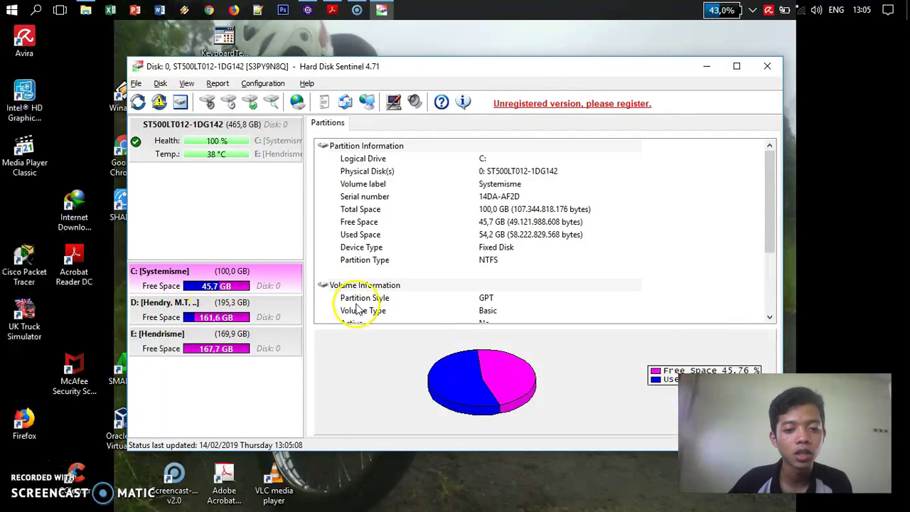
pyautogui.click(171, 319)
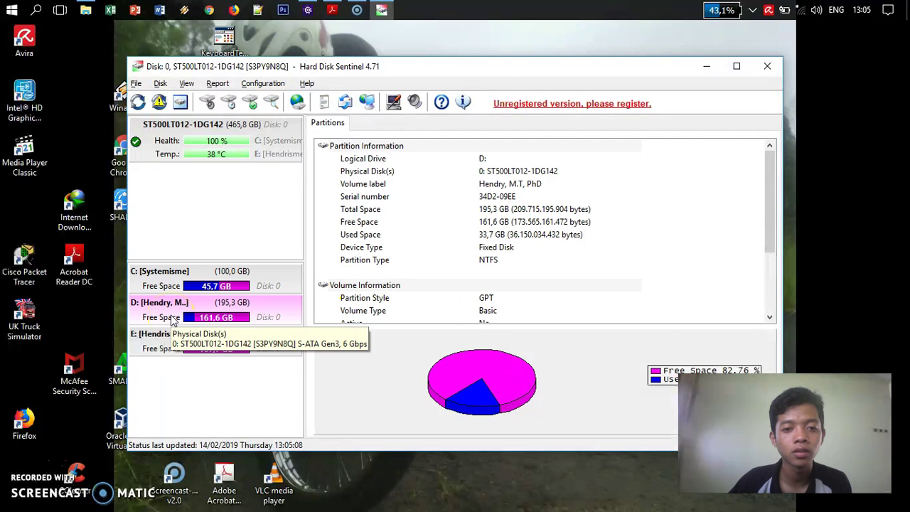
pyautogui.click(198, 340)
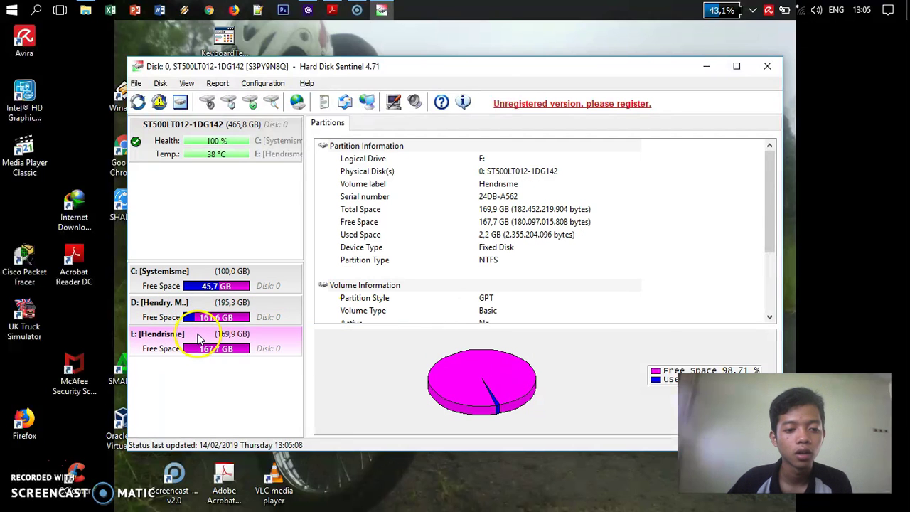
pyautogui.click(213, 279)
pyautogui.click(216, 157)
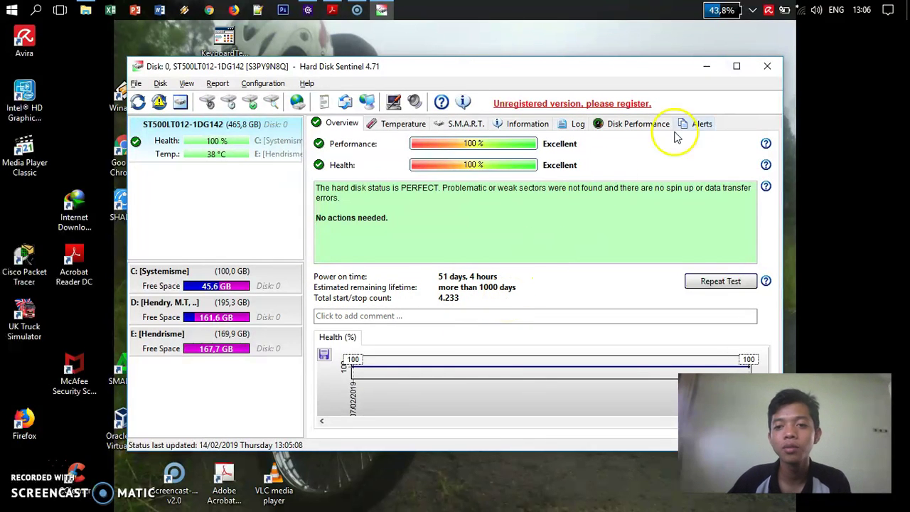
pyautogui.click(768, 65)
# Refresh the desktop.
pyautogui.click(402, 177)
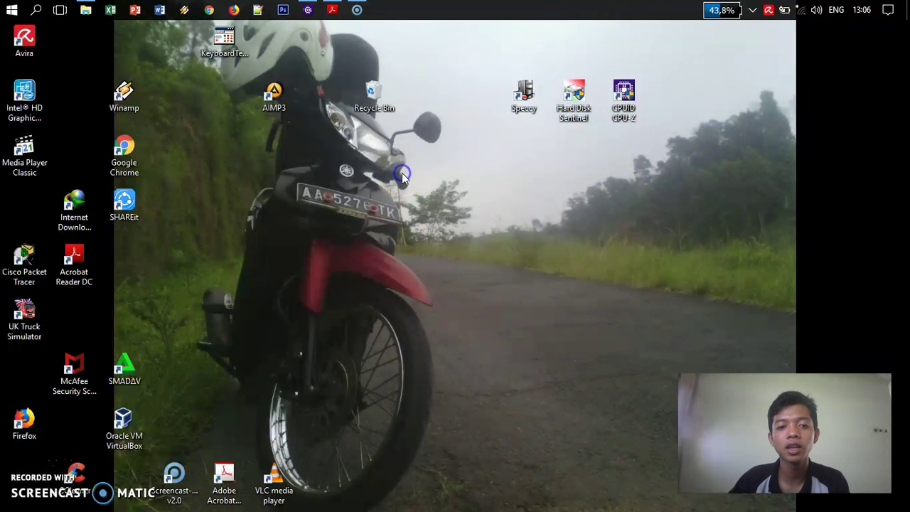
pyautogui.rightClick(402, 177)
pyautogui.click(424, 229)
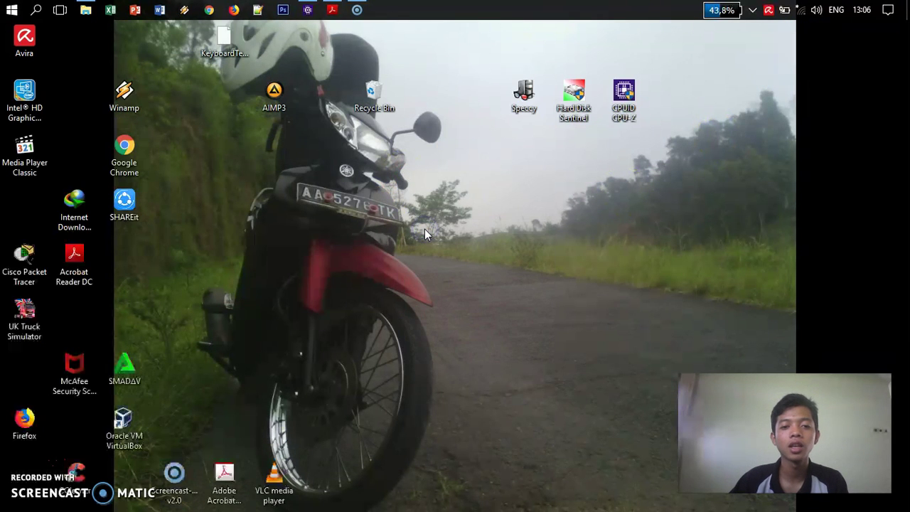
pyautogui.moveTo(683, 79); pyautogui.dragTo(465, 161)
pyautogui.click(511, 203)
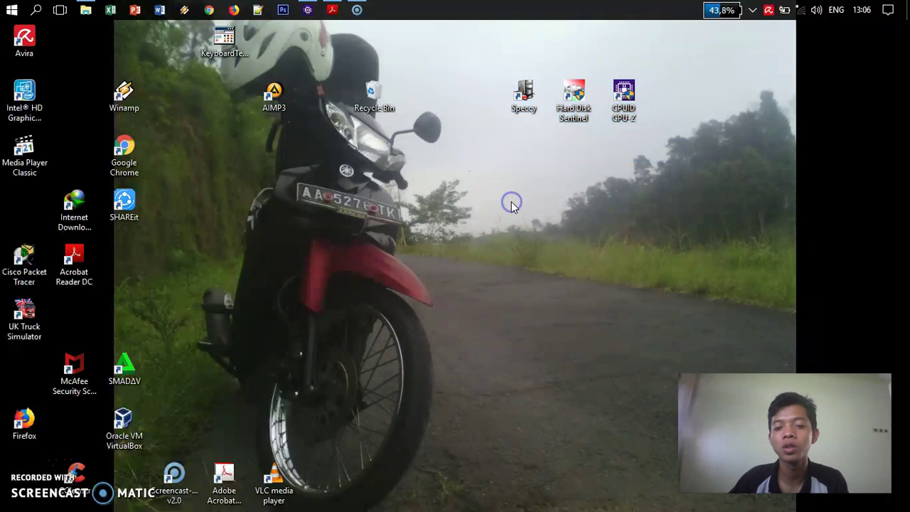
pyautogui.click(511, 202)
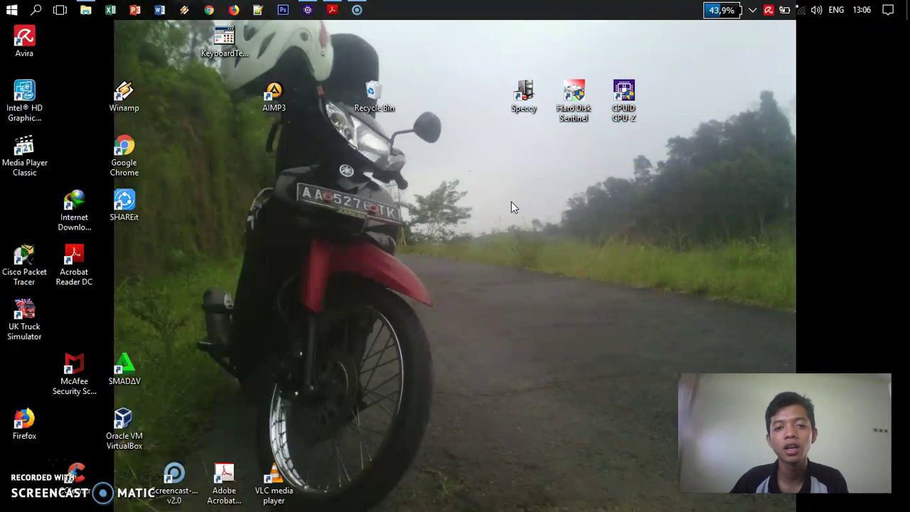